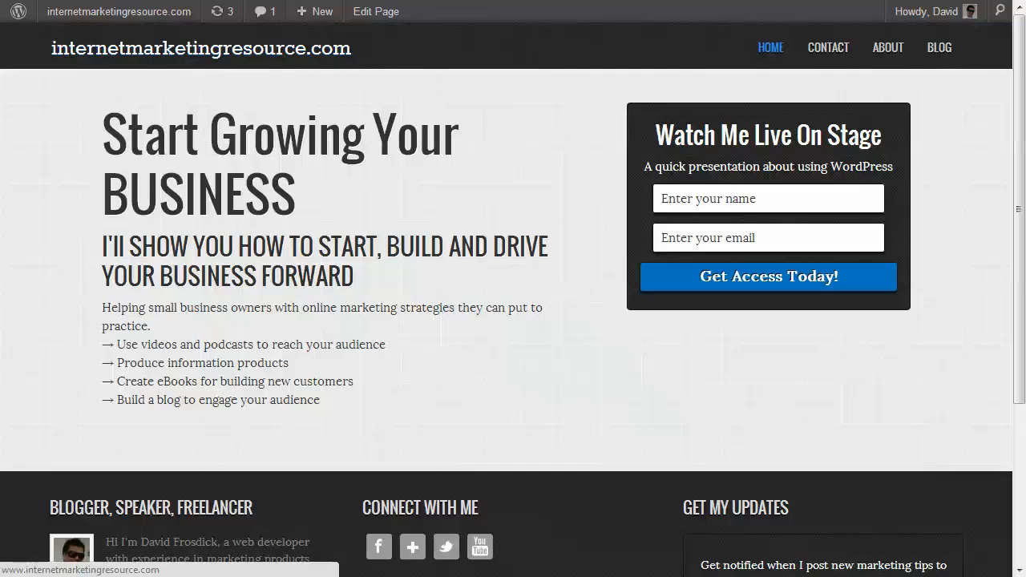
Copy the internetmarketingresource.com address and open the URL entry for adding a site in Google Webmaster Tools
right_click(329, 0)
click(362, 16)
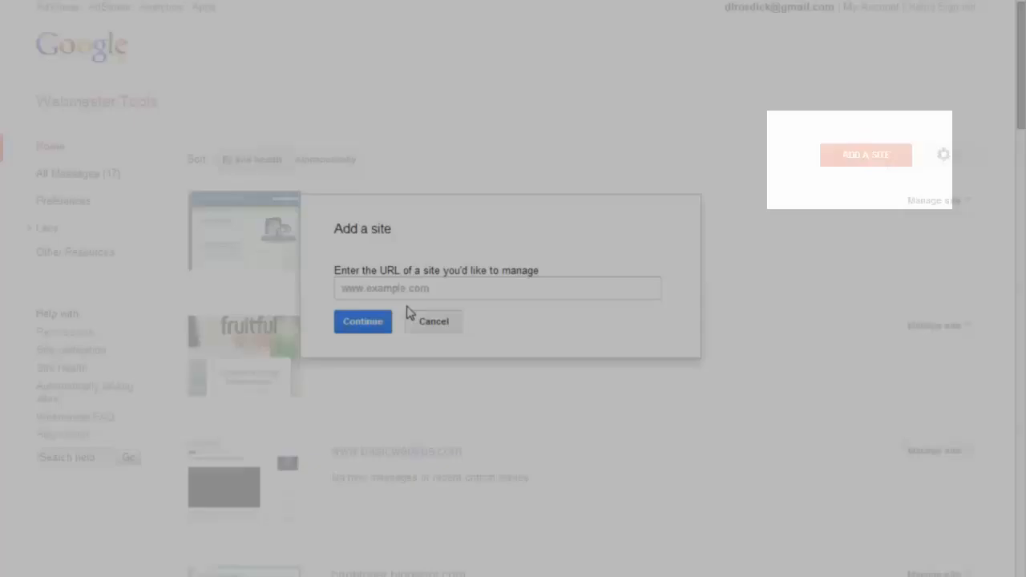
click(411, 290)
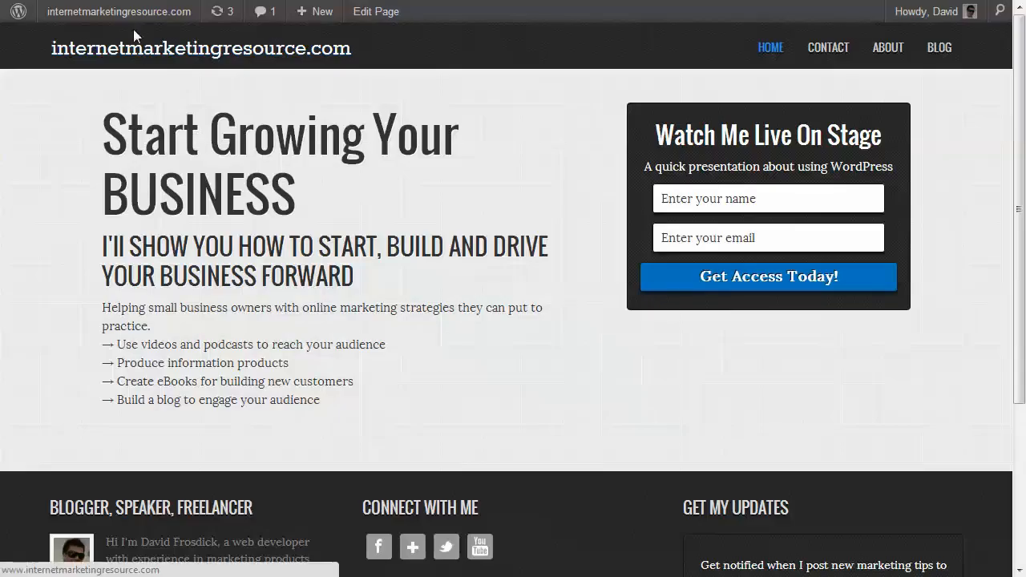
Go from the live site to its WordPress dashboard and open the page for adding new plugins
mouse_move(133, 19)
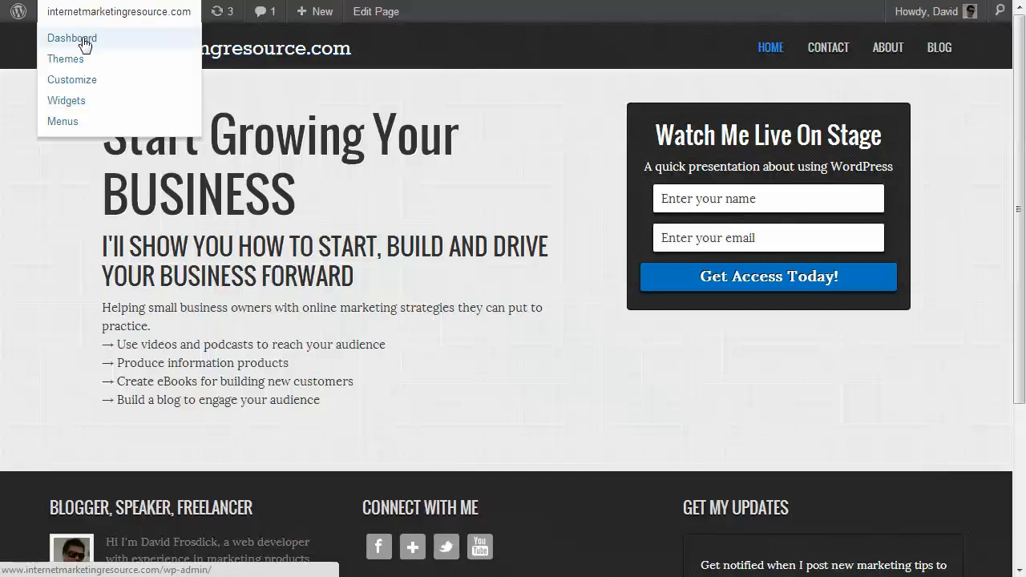
click(85, 45)
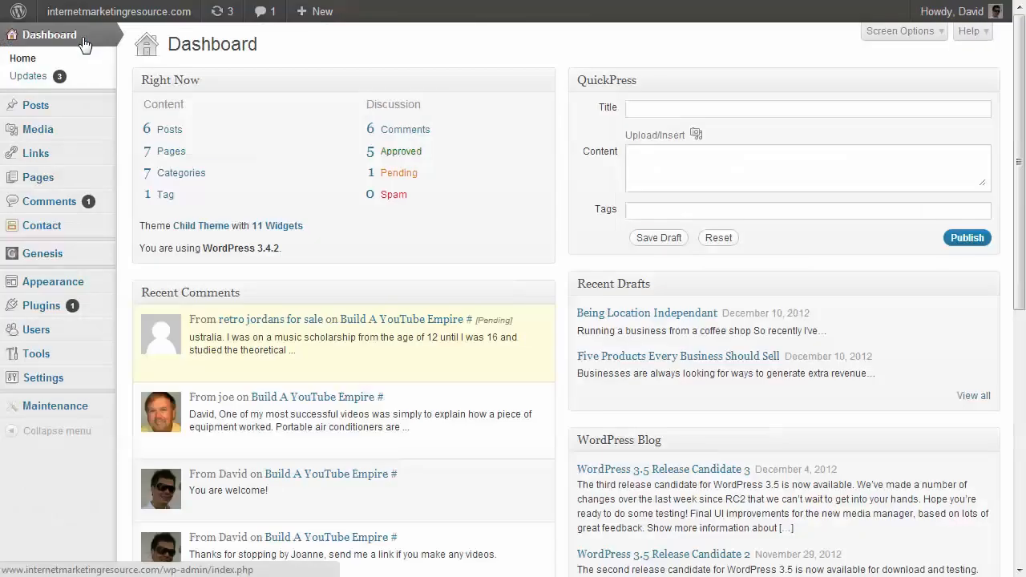
mouse_move(92, 319)
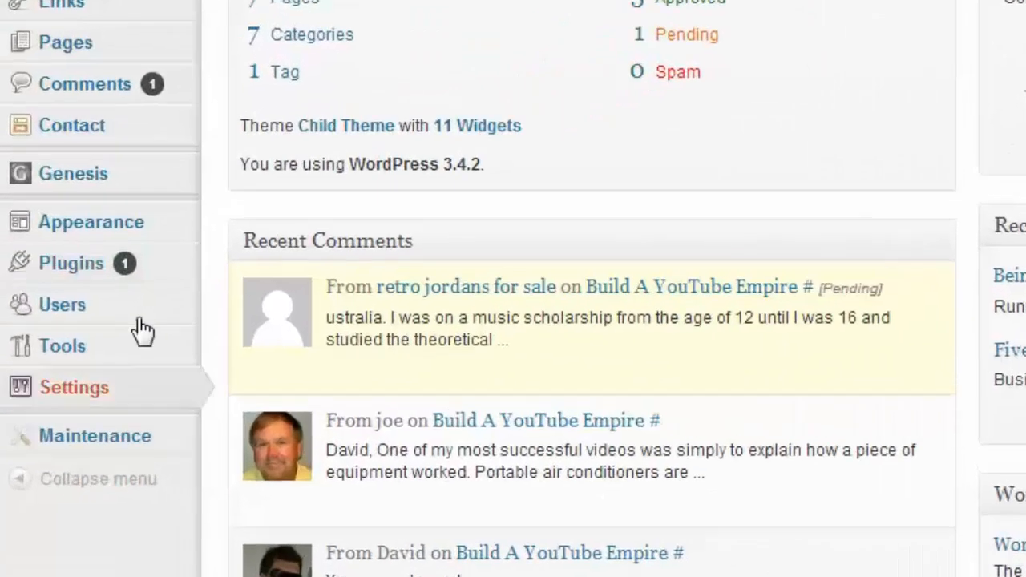
mouse_move(80, 308)
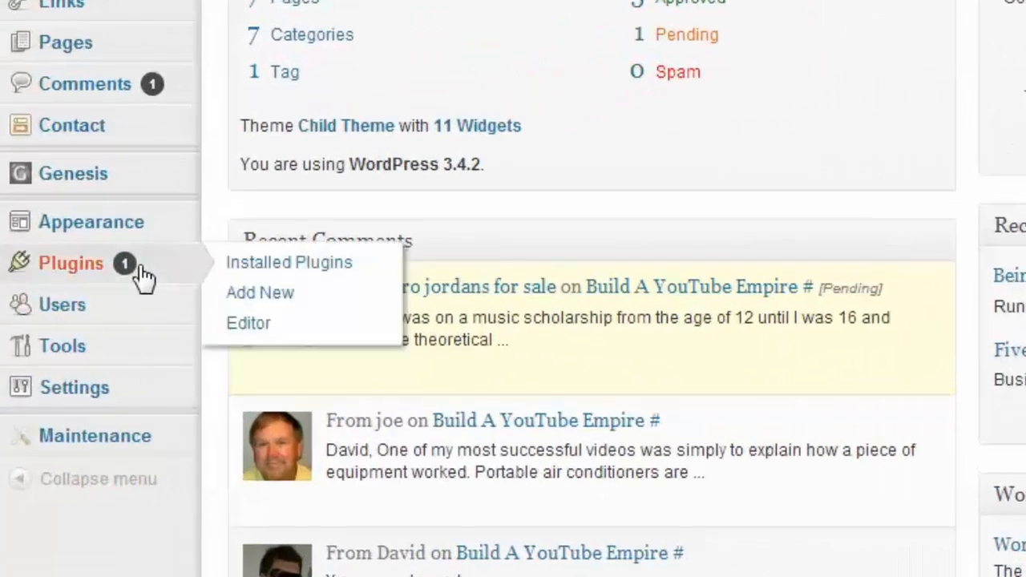
click(259, 292)
Search the plugin directory for "google xml sitemap"
click(271, 89)
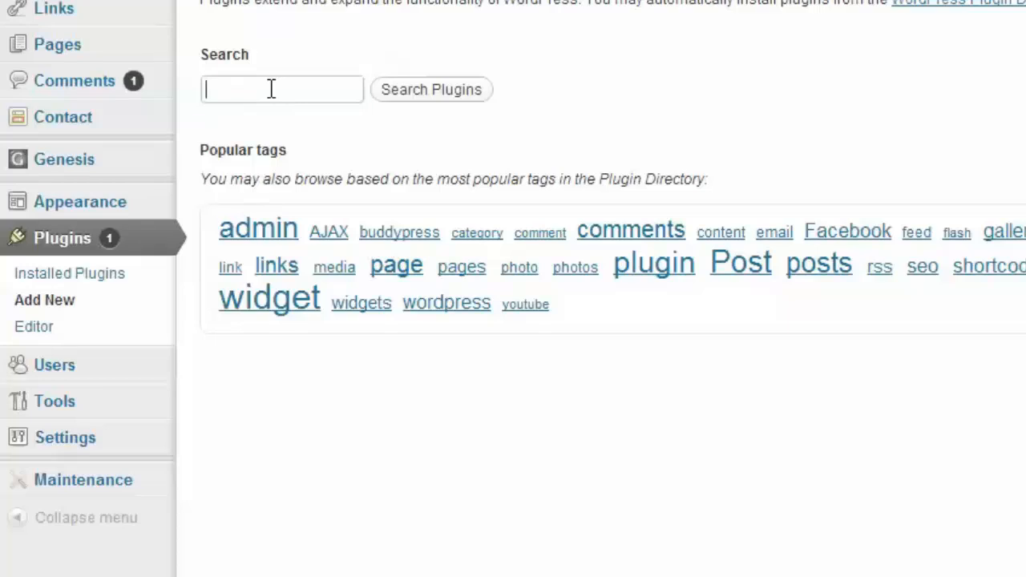
text(googl)
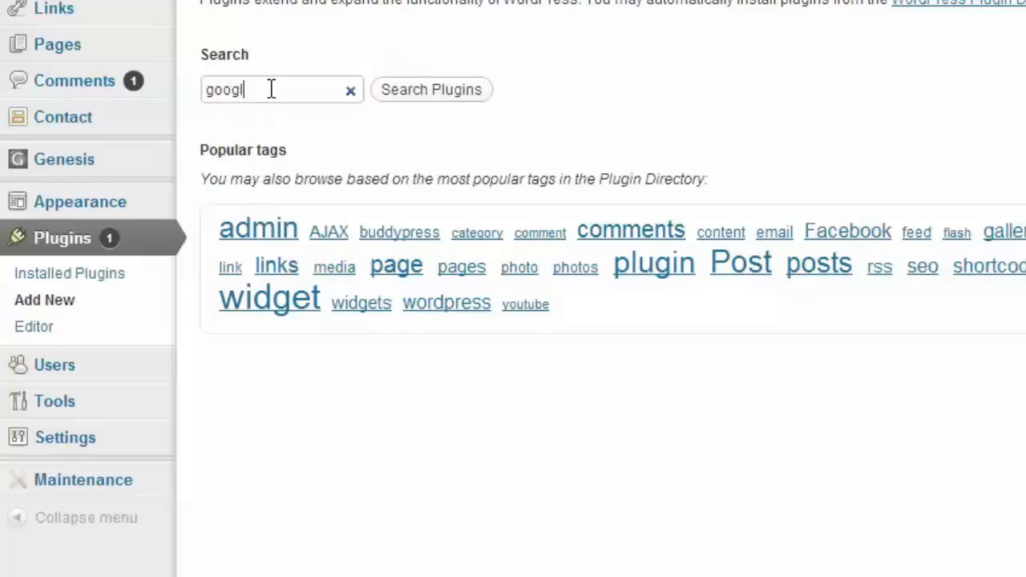
text(e xml sitemap)
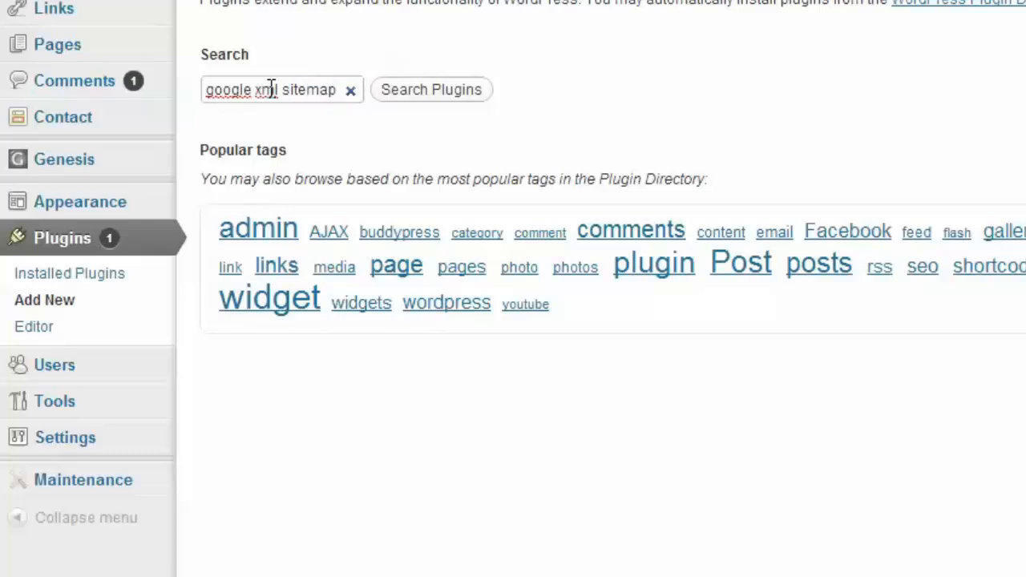
key(Return)
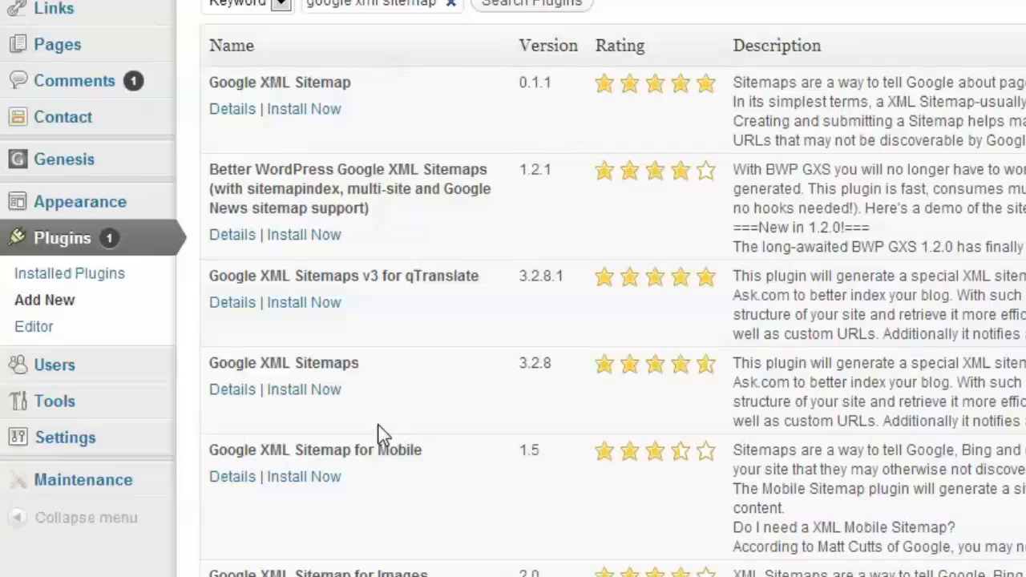
Review the description and screenshots of the Google XML Sitemaps 3.2.8 plugin, and close its details
click(241, 393)
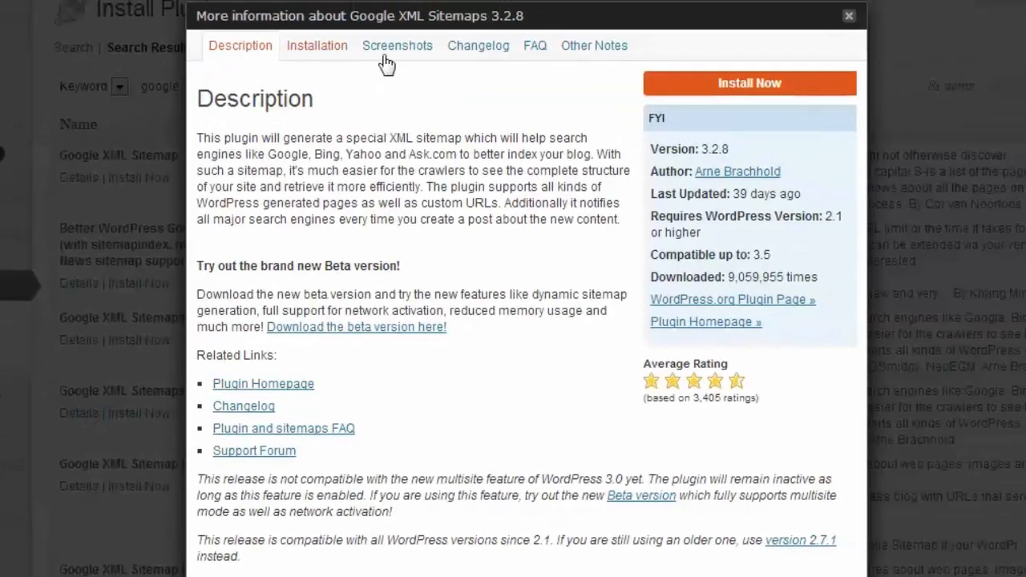
click(391, 53)
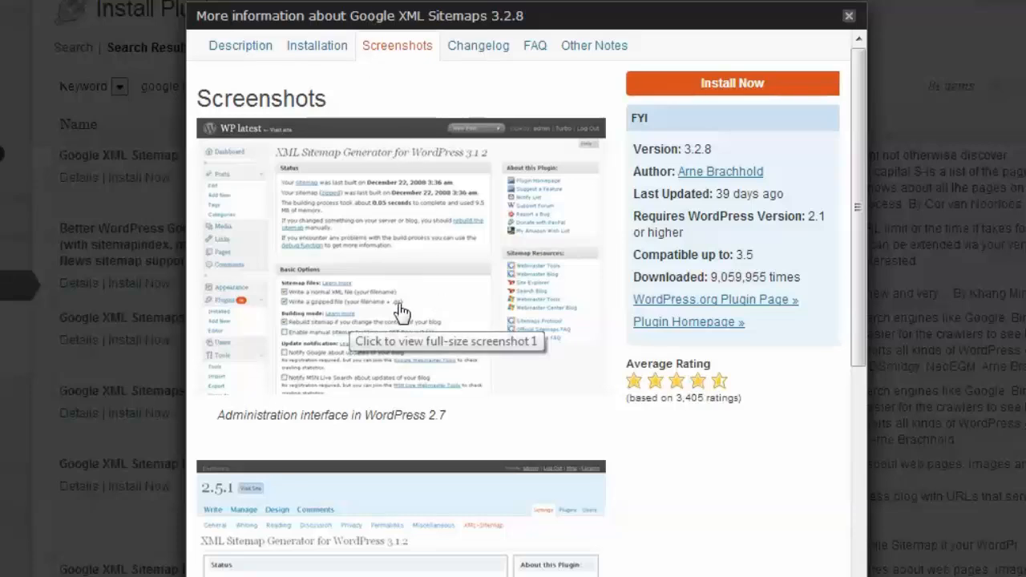
click(850, 17)
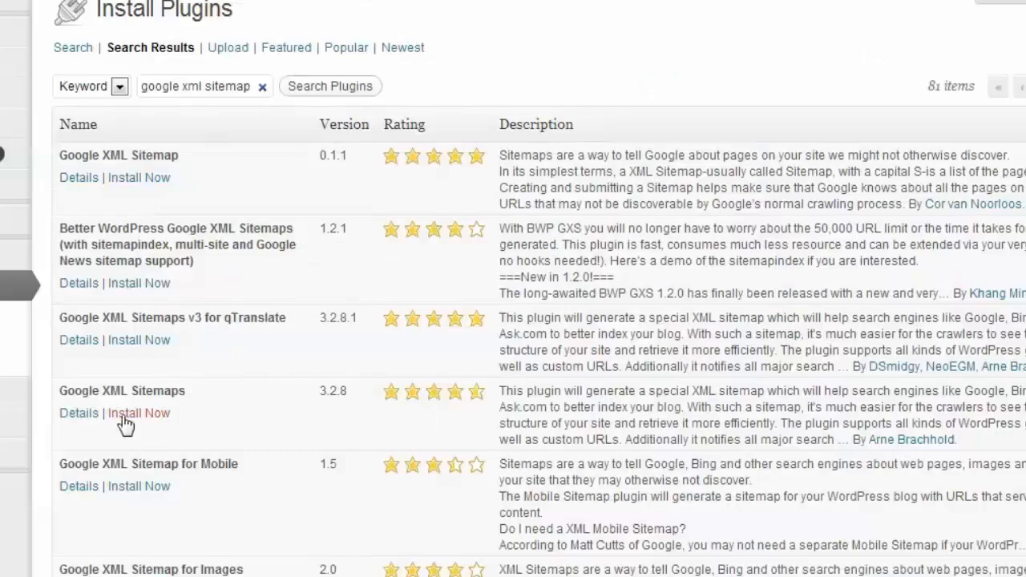
Install the Google XML Sitemaps 3.2.8 plugin and activate it
click(122, 416)
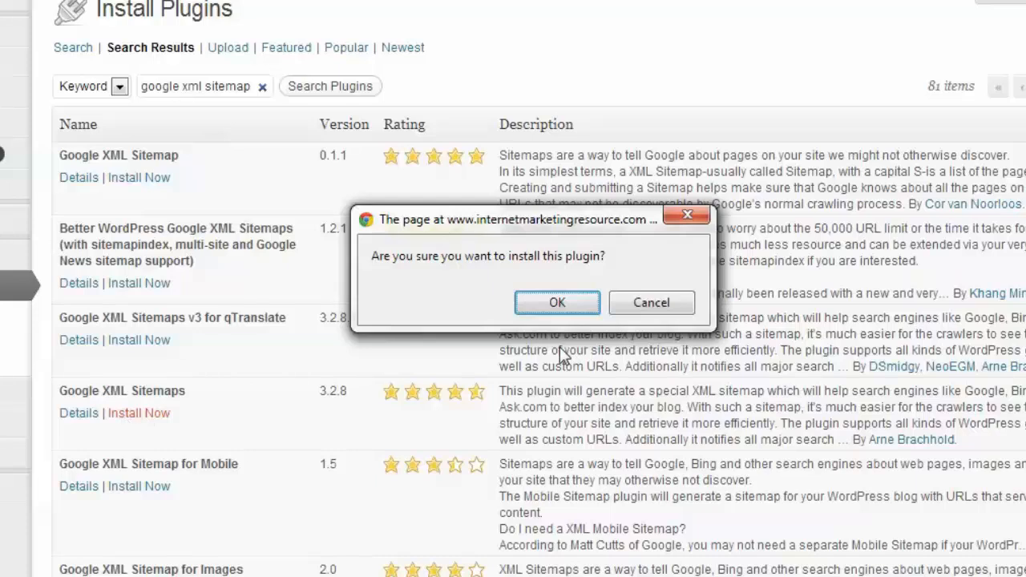
click(545, 303)
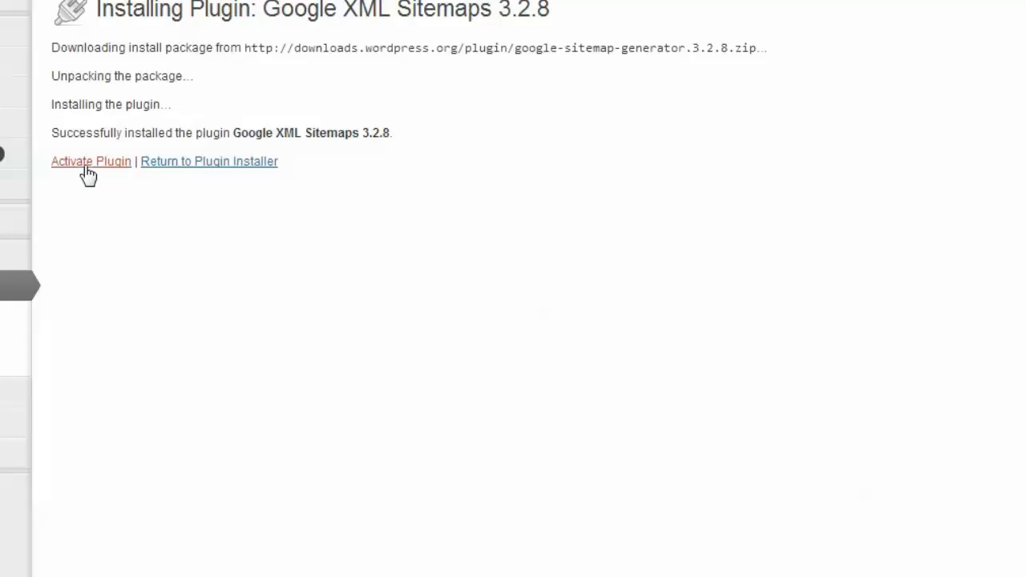
click(88, 166)
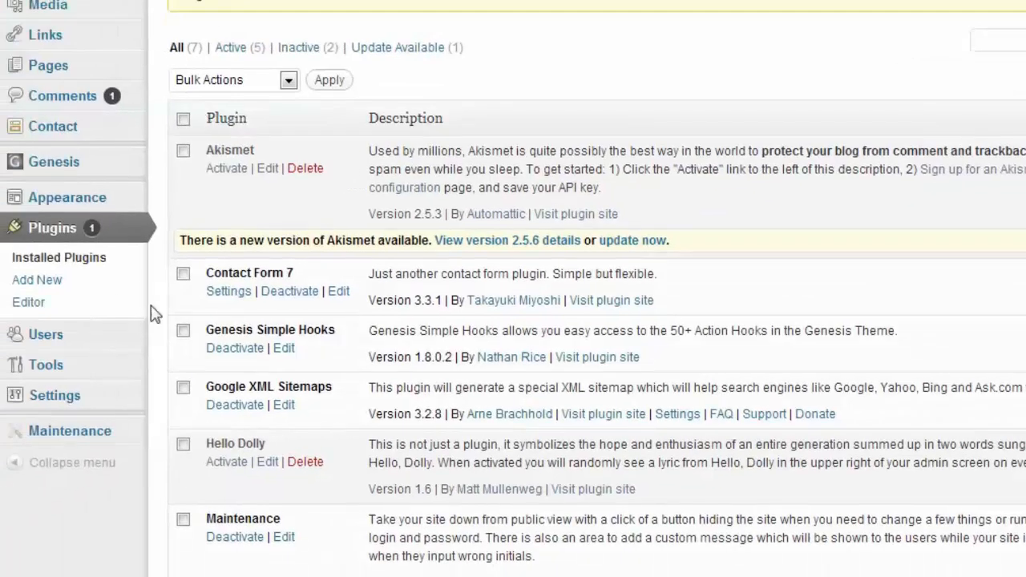
Open the XML-Sitemap settings and build the site's sitemap for the first time
scroll(150, 357, down, 1)
mouse_move(124, 297)
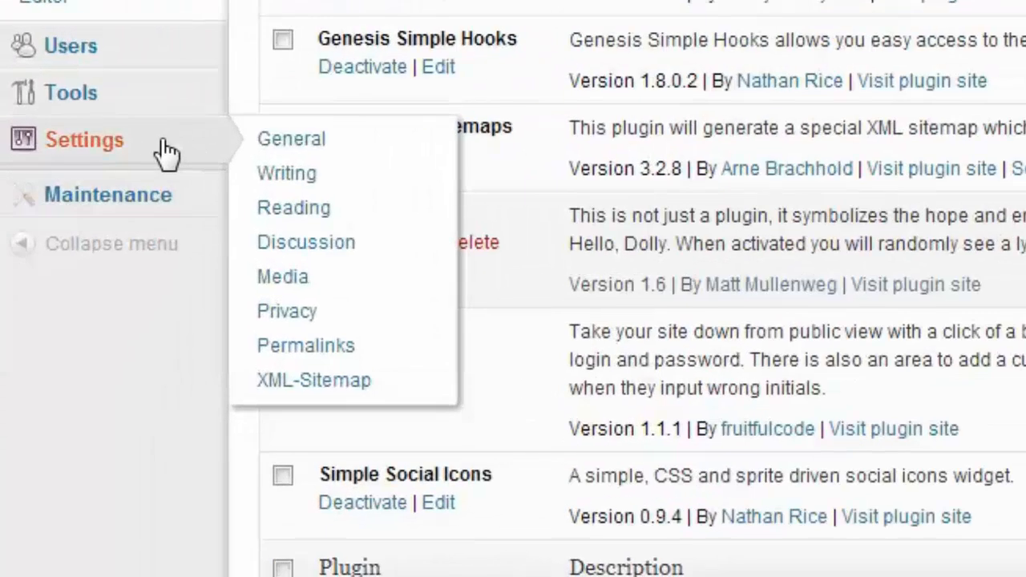
click(280, 380)
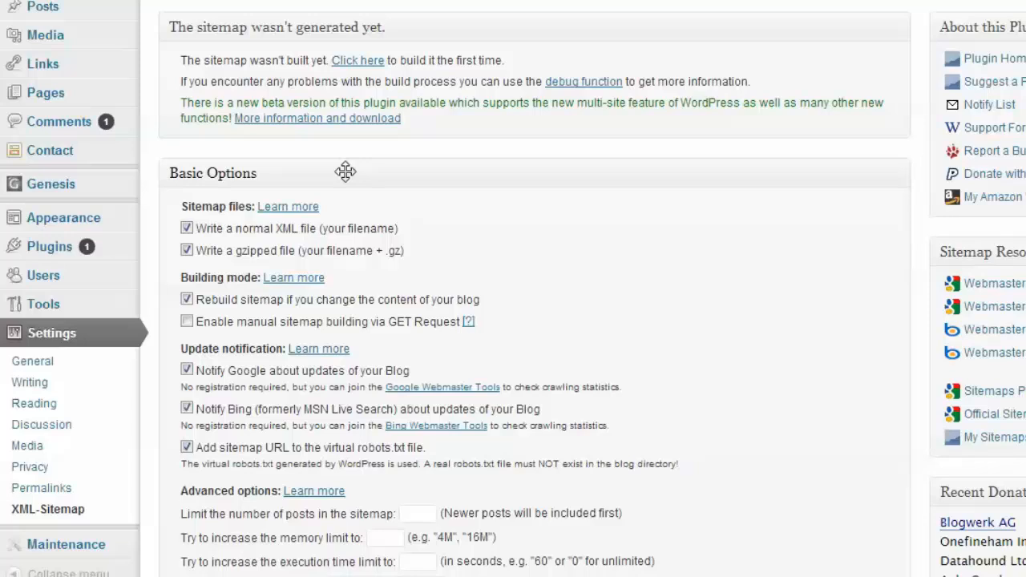
drag(180, 60, 526, 73)
click(504, 161)
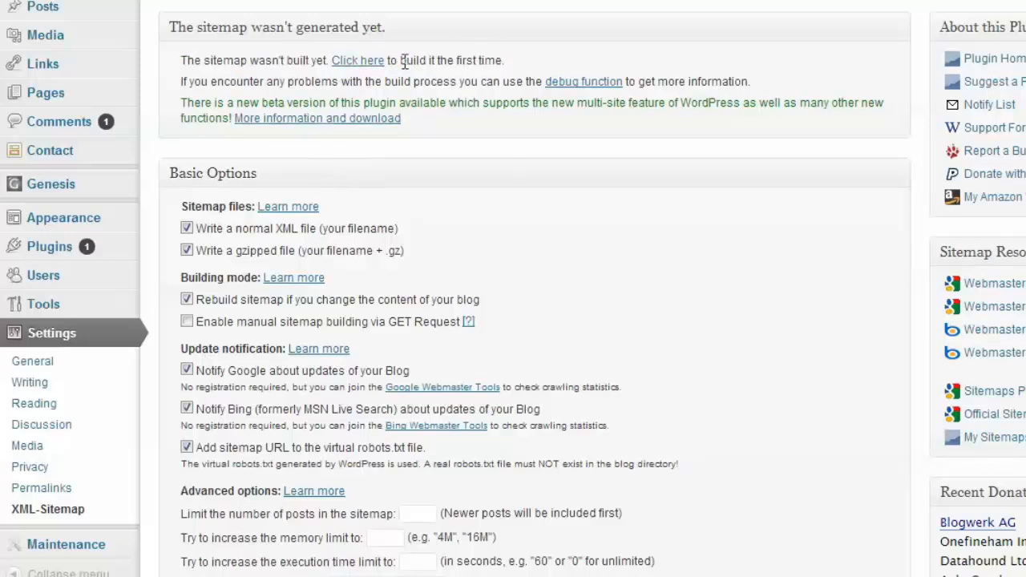
click(362, 64)
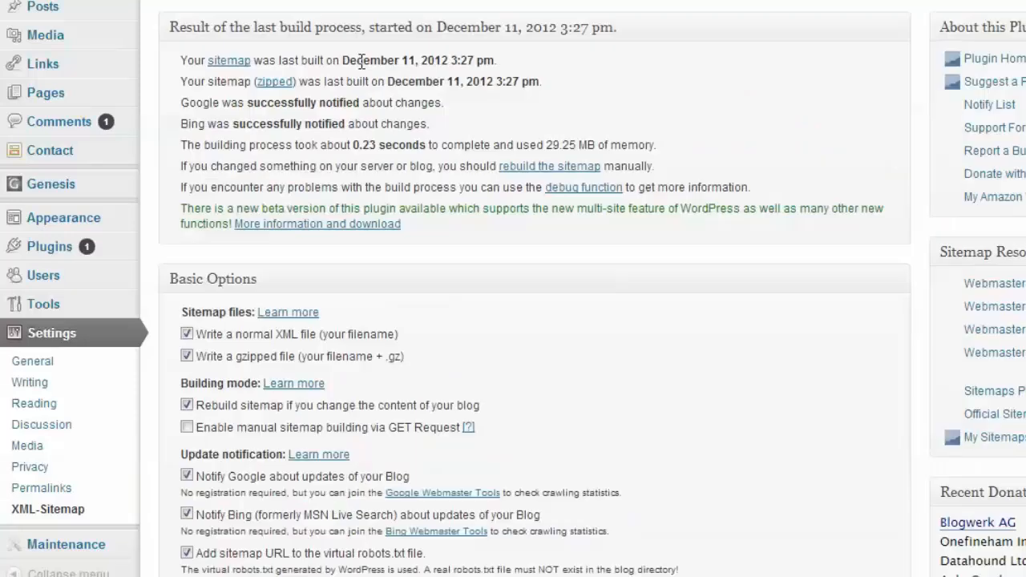
View the generated sitemap, return to the XML-Sitemap settings and copy the sitemap's link address
click(227, 64)
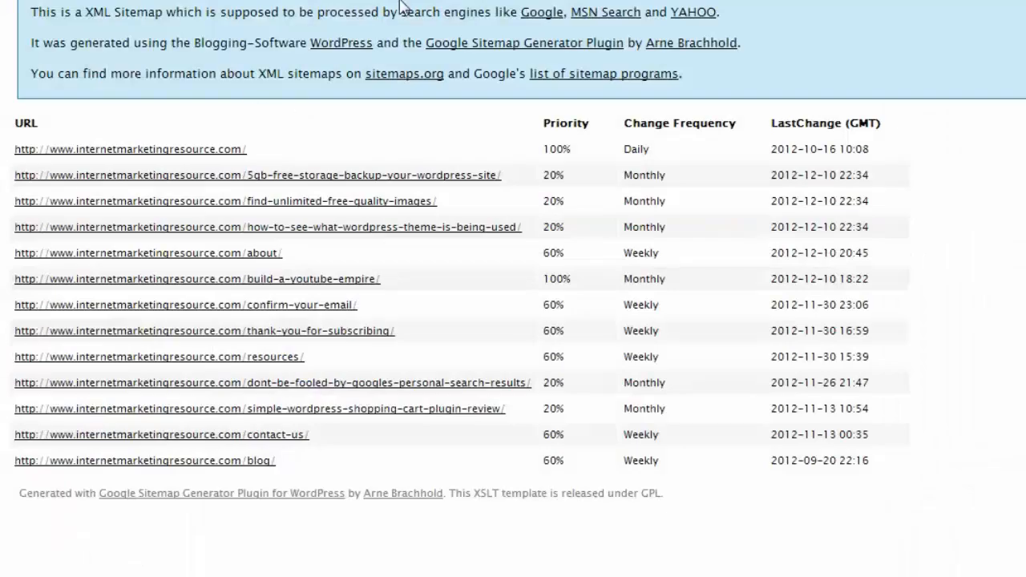
right_click(507, 0)
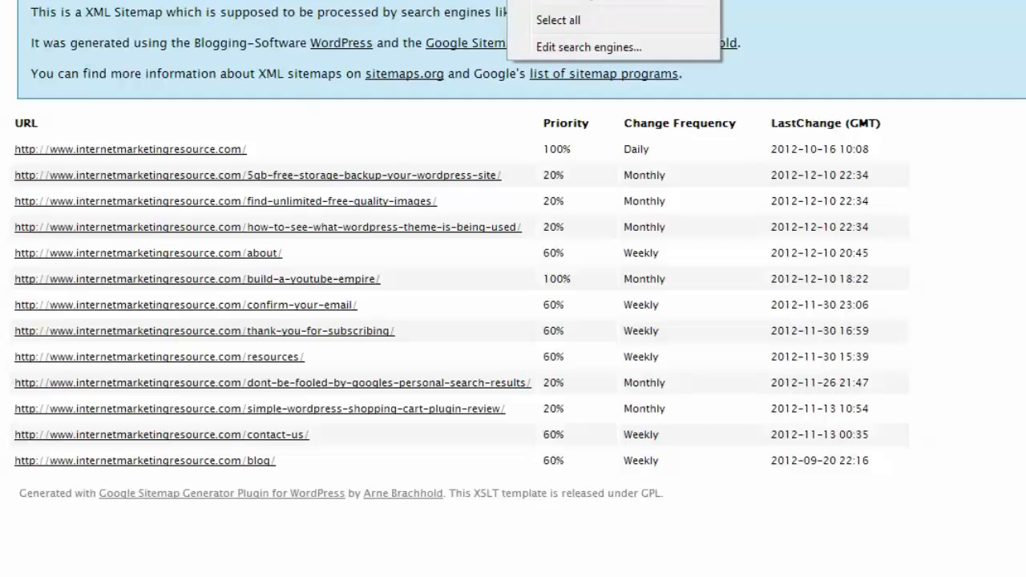
click(544, 0)
click(16, 0)
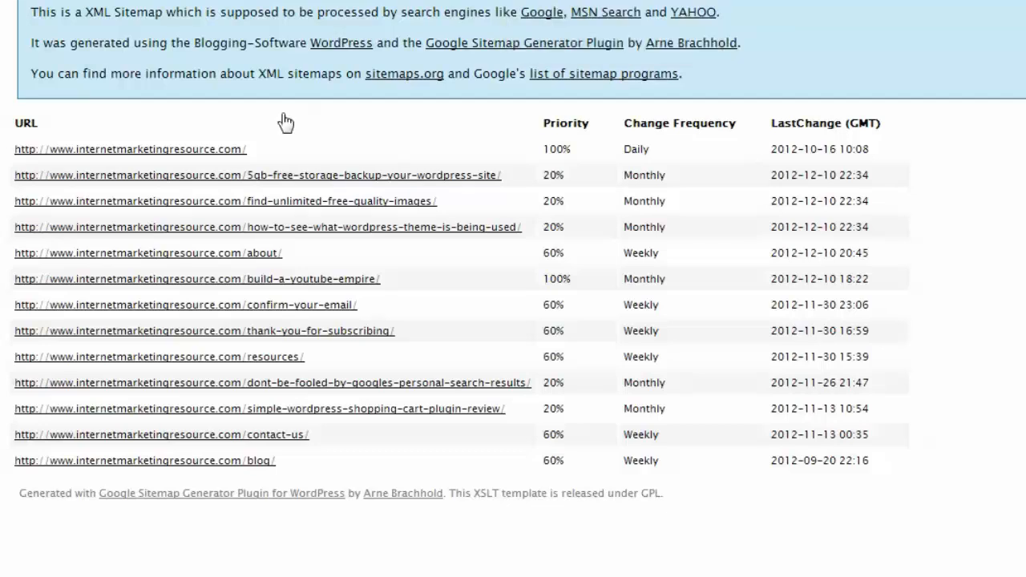
right_click(230, 64)
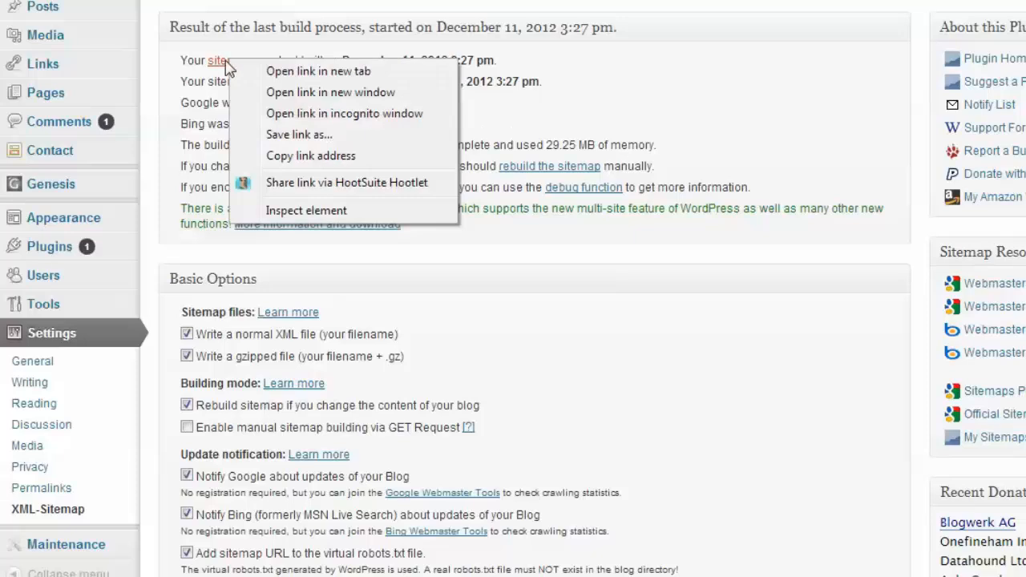
click(310, 156)
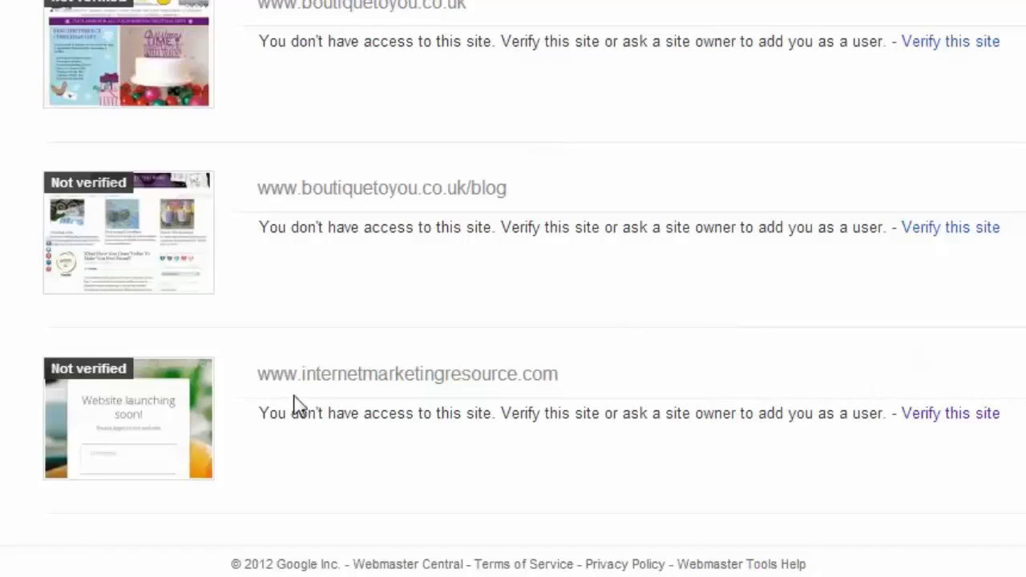
click(927, 425)
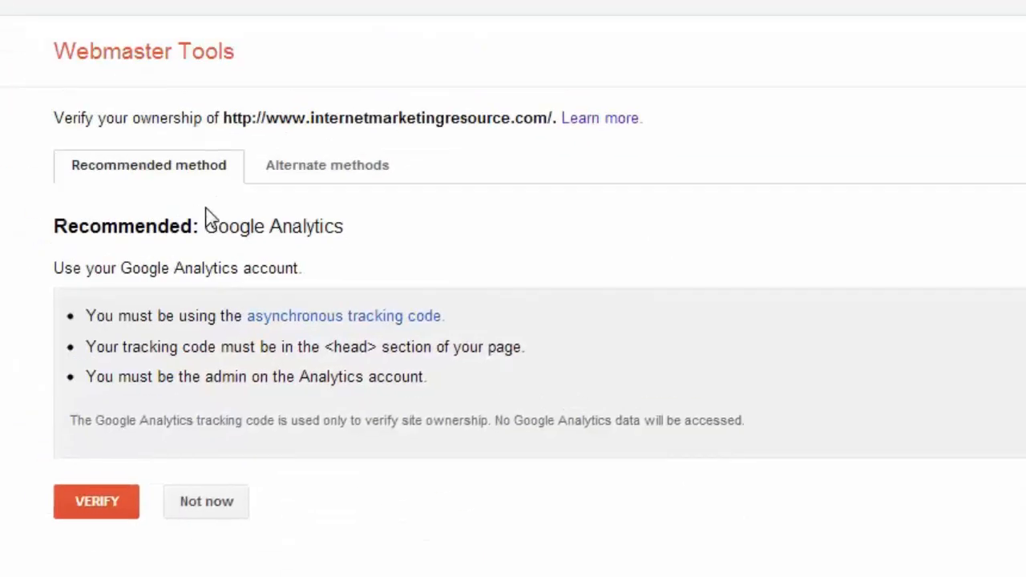
click(332, 175)
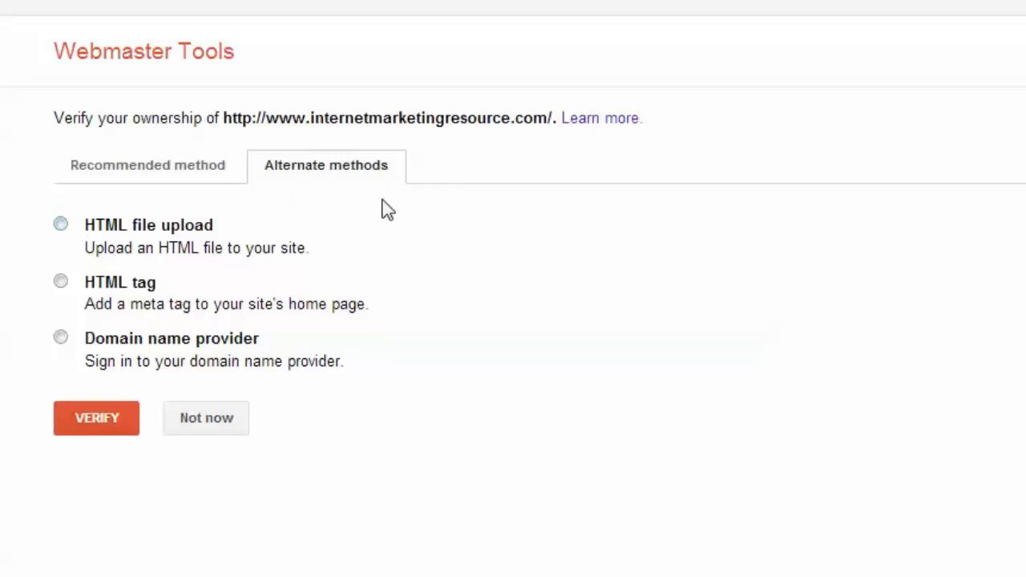
click(61, 224)
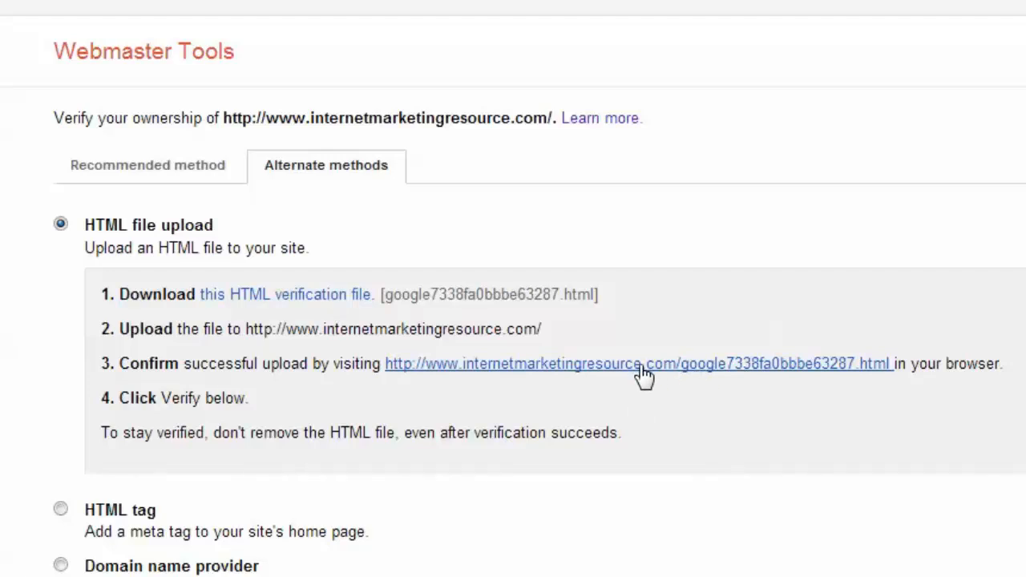
click(62, 510)
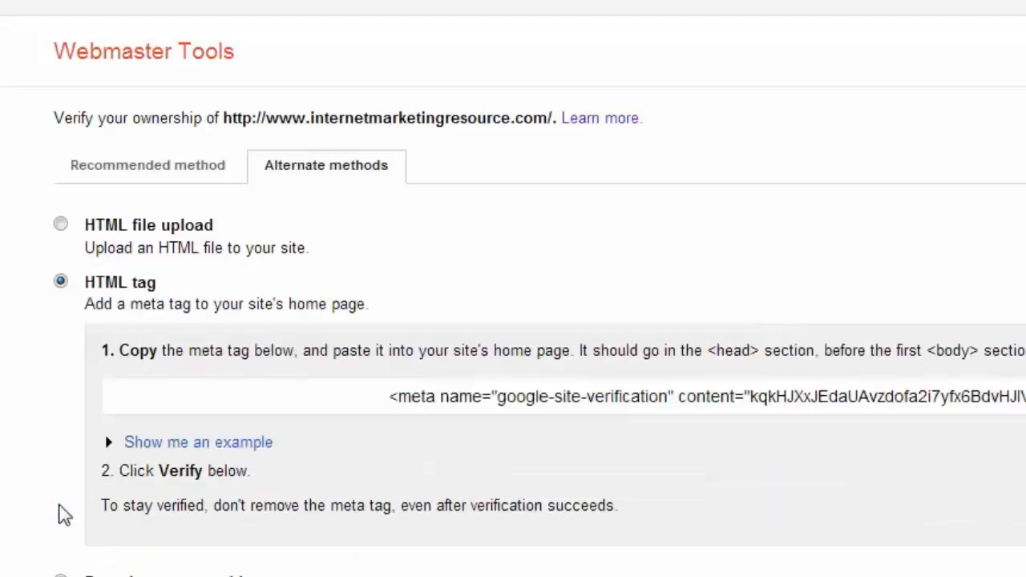
click(61, 575)
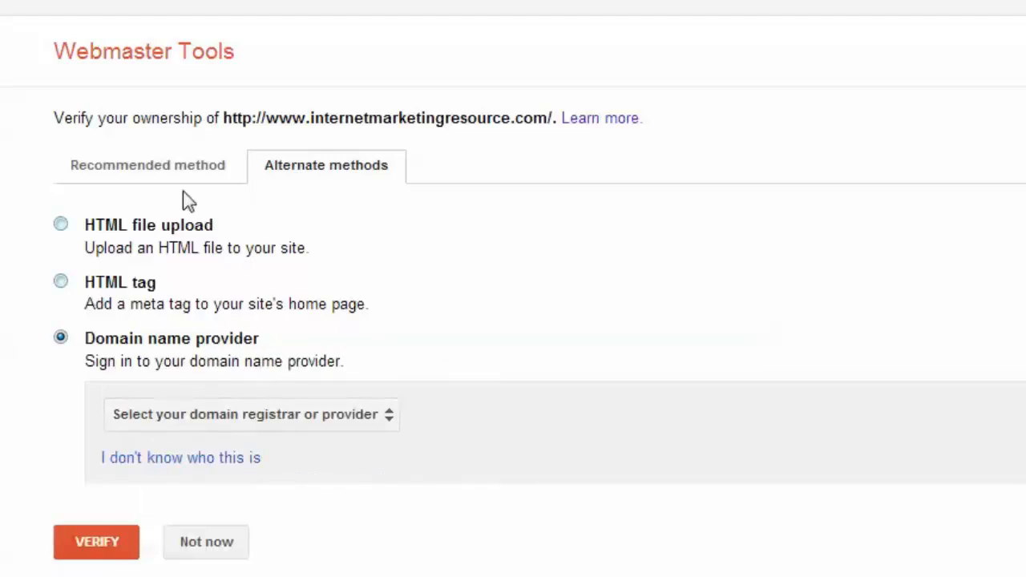
Verify the site's ownership with the recommended Google Analytics method and continue to the site's Webmaster Tools dashboard
click(163, 169)
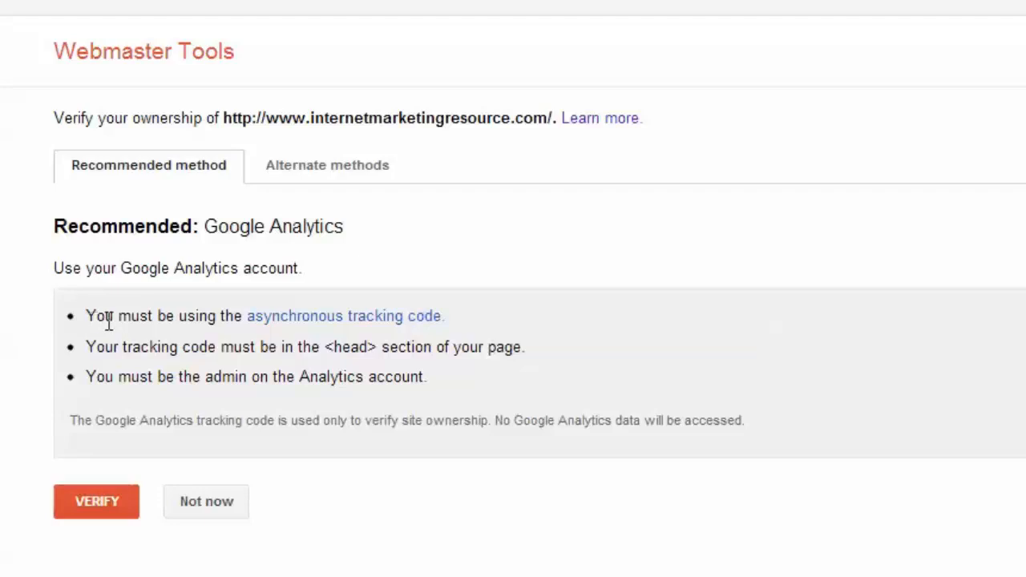
click(120, 503)
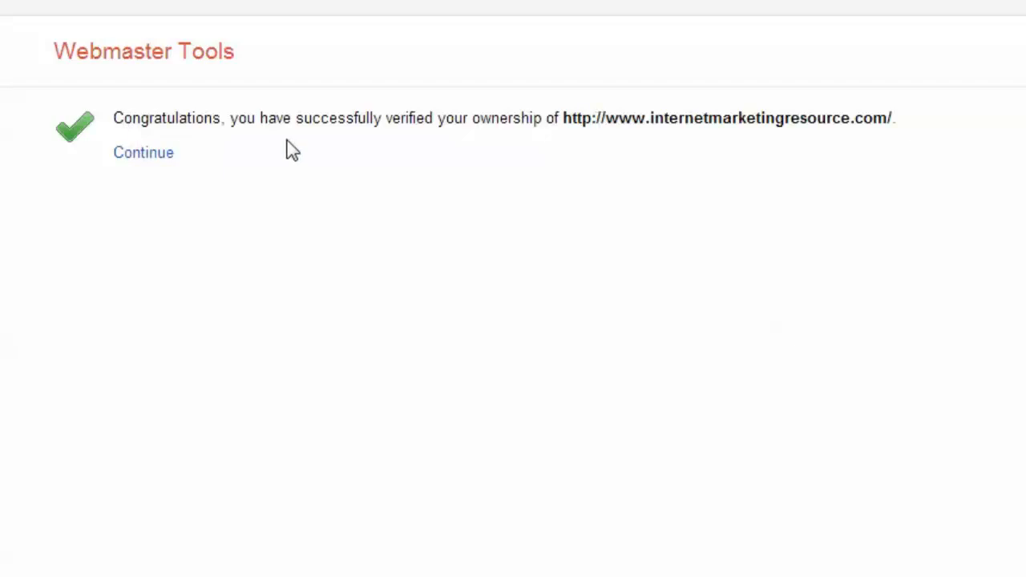
click(124, 154)
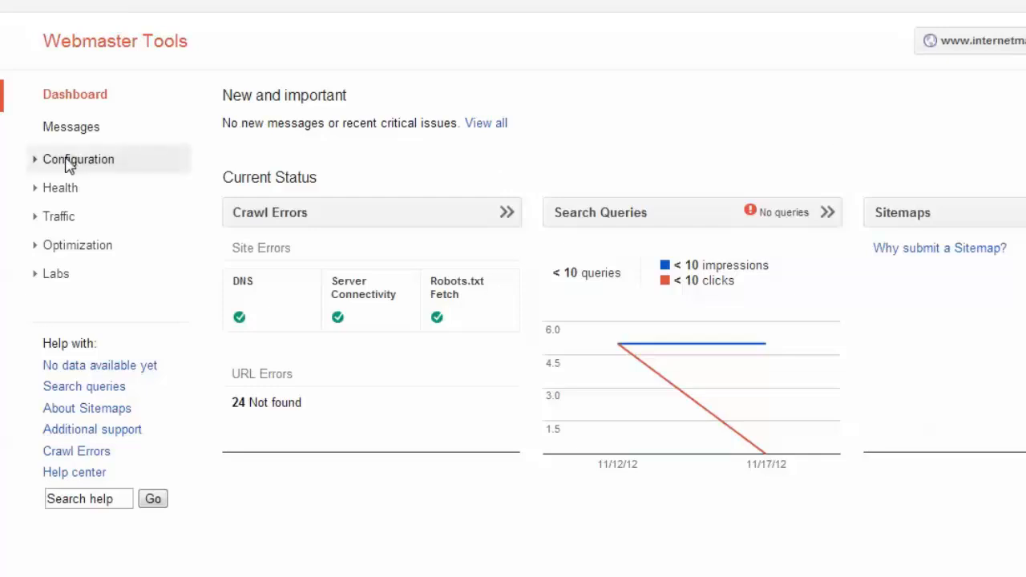
click(36, 159)
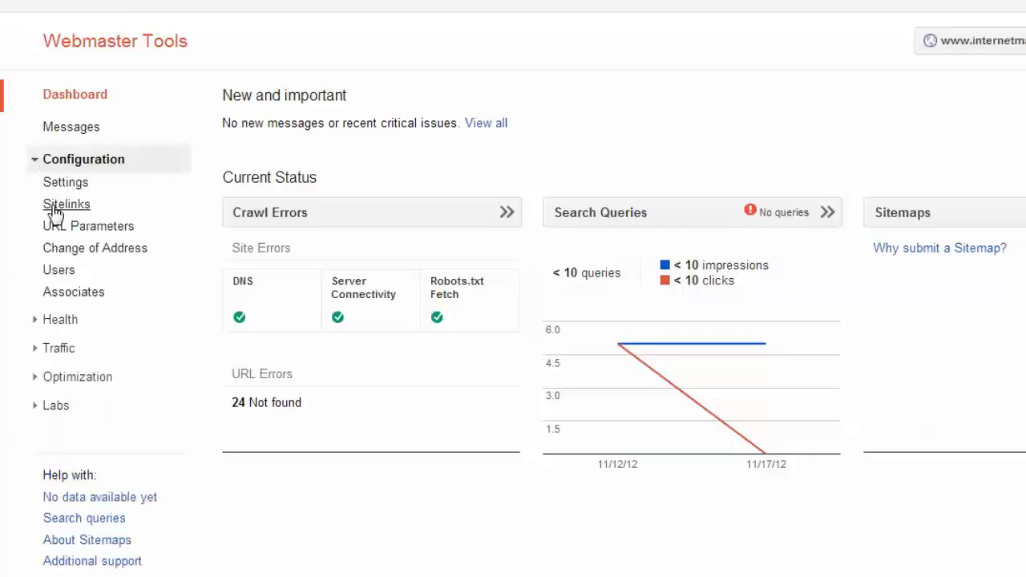
click(38, 161)
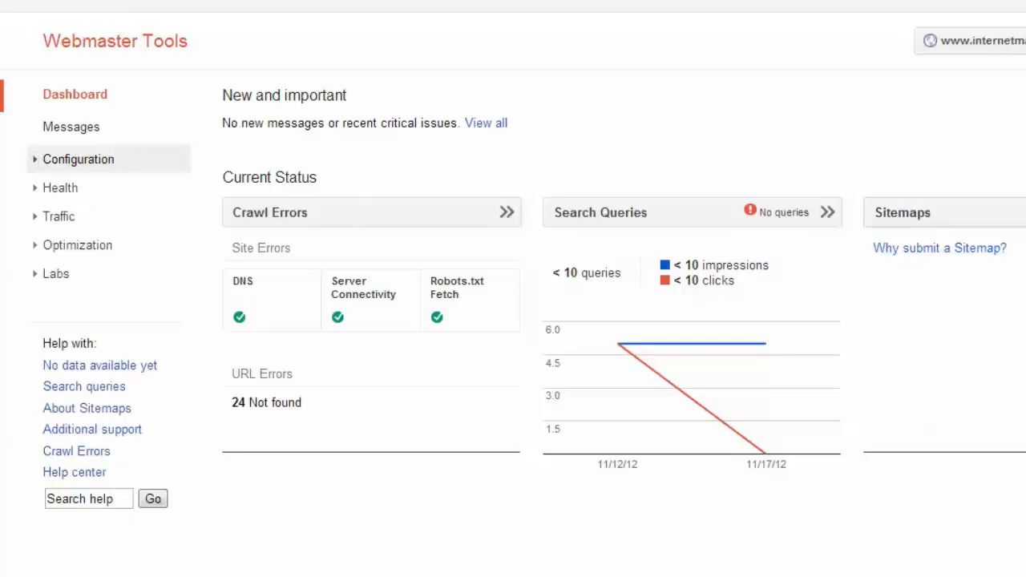
Open the site's Sitemaps page, start adding a sitemap and paste the copied sitemap address as its path
click(1011, 223)
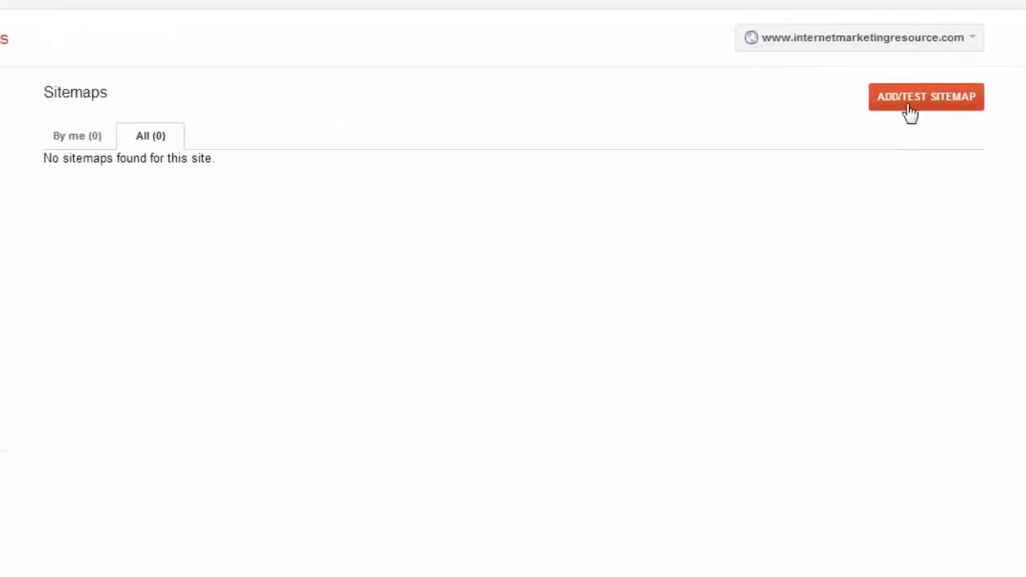
click(909, 102)
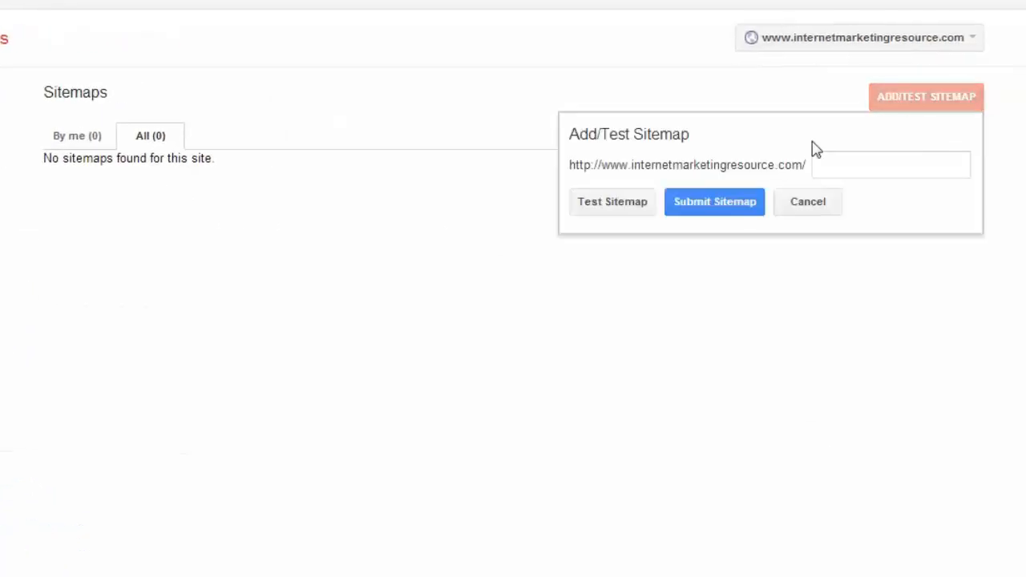
click(824, 164)
key(ctrl+v)
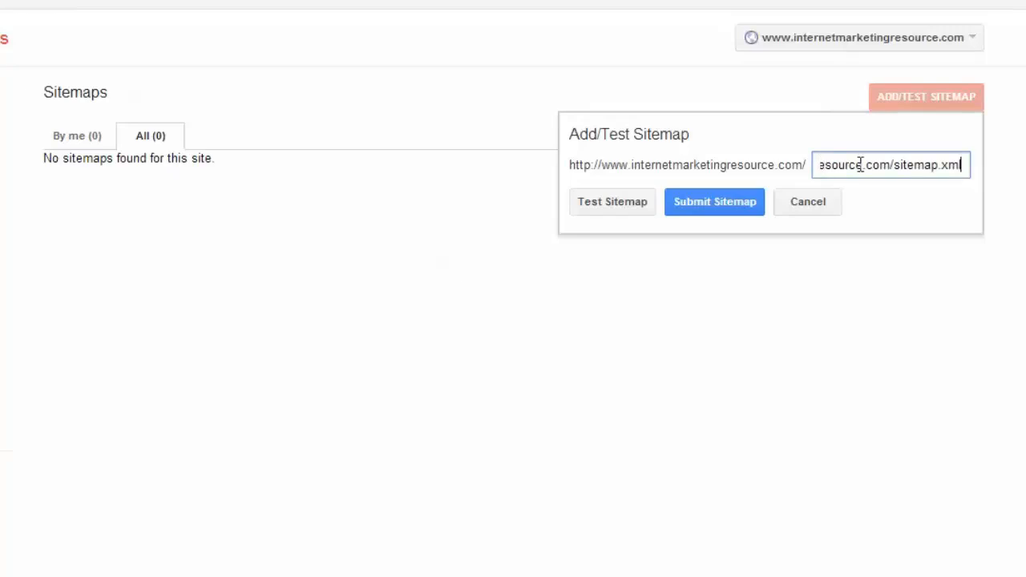
Trim the pasted address to sitemap.xml and submit the sitemap
key(BackSpace)
key(BackSpace)
key(BackSpace)
key(BackSpace)
key(BackSpace)
key(BackSpace)
key(BackSpace)
key(BackSpace)
key(BackSpace)
key(BackSpace)
key(BackSpace)
key(BackSpace)
key(BackSpace)
key(BackSpace)
key(BackSpace)
key(BackSpace)
key(BackSpace)
key(BackSpace)
key(BackSpace)
key(BackSpace)
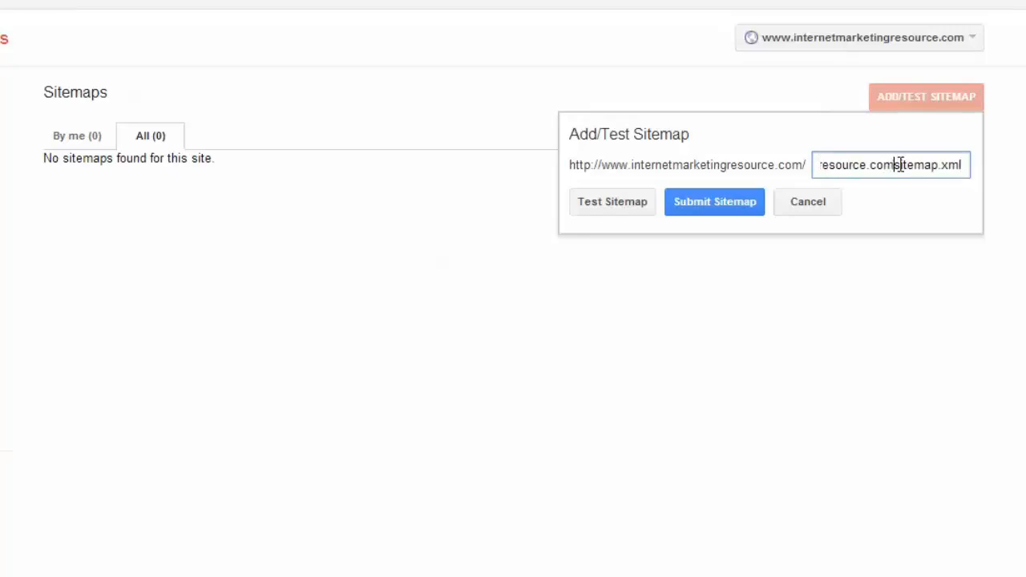
key(BackSpace)
key(BackSpace)
key(BackSpace)
key(BackSpace)
key(BackSpace)
key(BackSpace)
key(BackSpace)
key(BackSpace)
key(BackSpace)
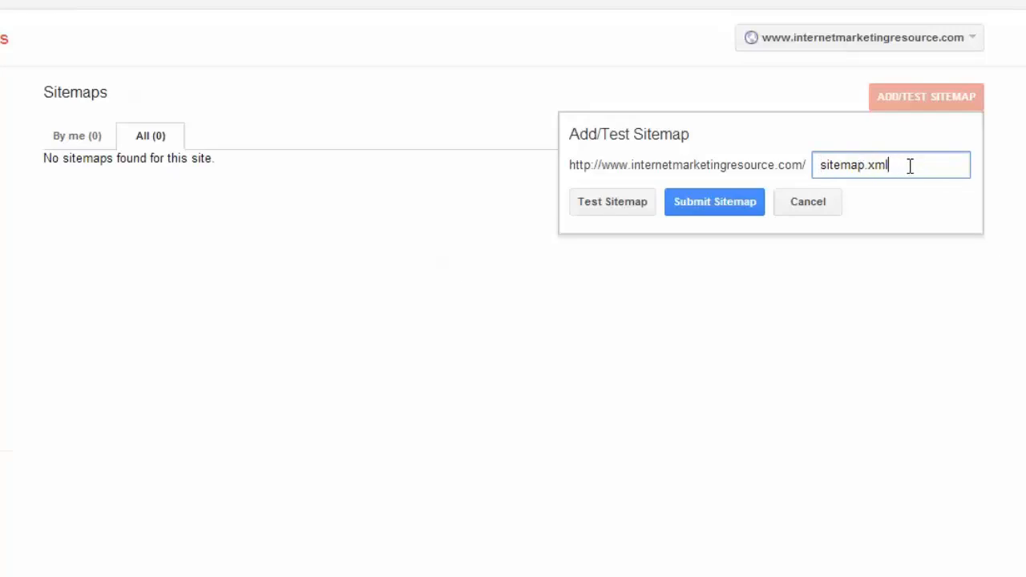
click(708, 202)
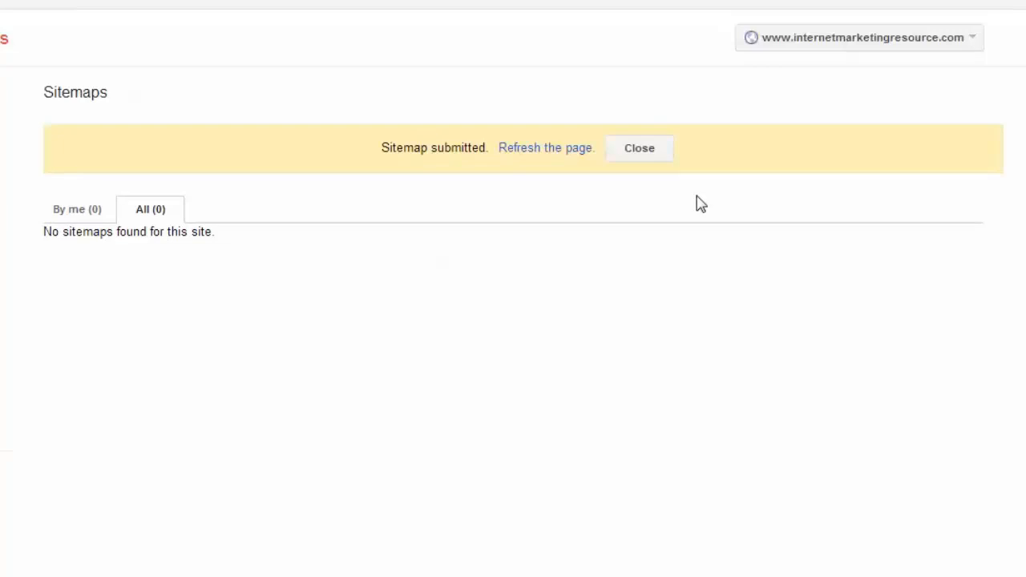
Refresh the Sitemaps page and review the entry for the submitted sitemap
click(527, 149)
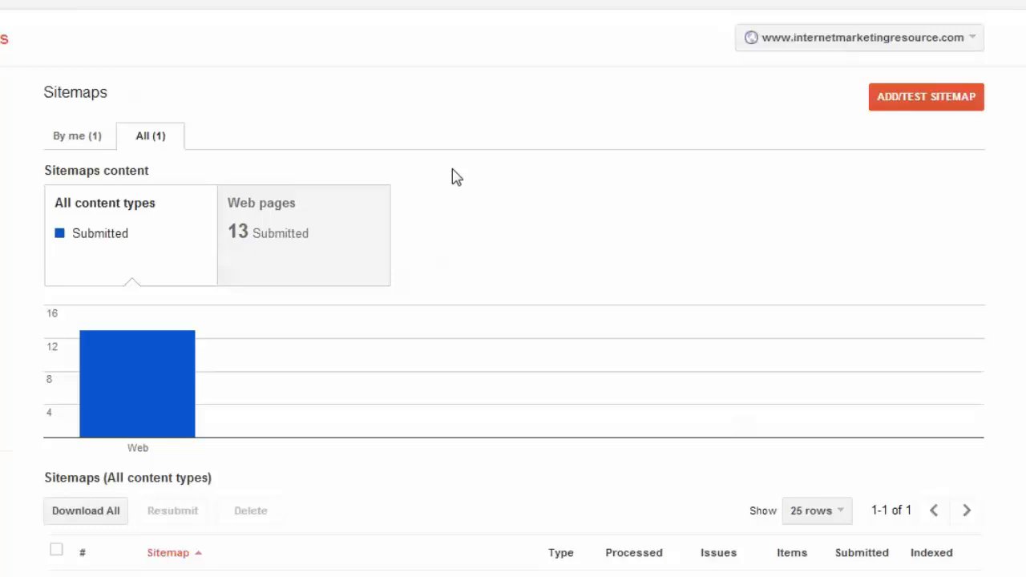
scroll(461, 172, down, 2)
scroll(487, 206, up, 2)
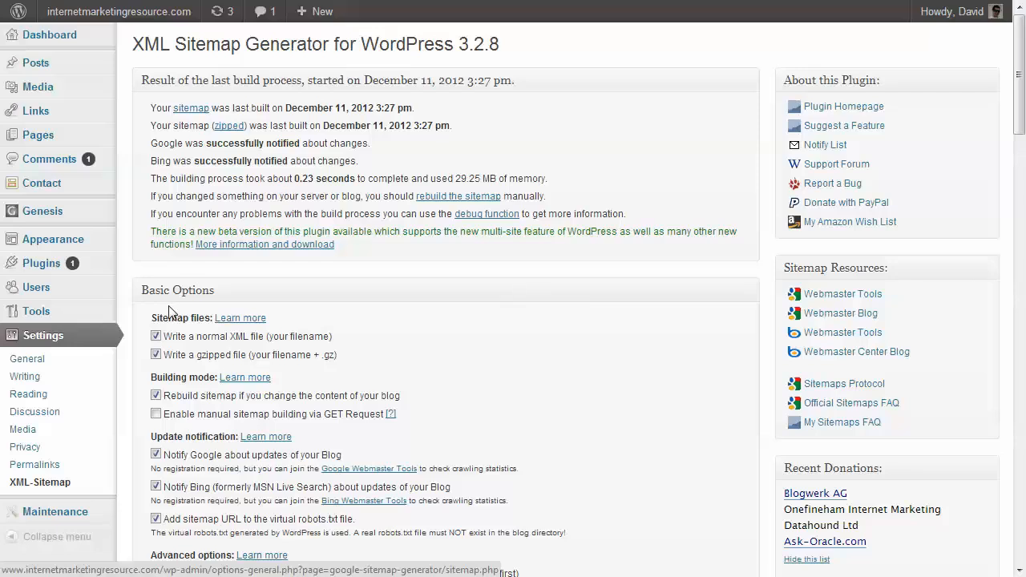
In the WordPress XML-Sitemap settings, turn off rebuilding the sitemap when blog content changes and save the options
scroll(168, 311, down, 1)
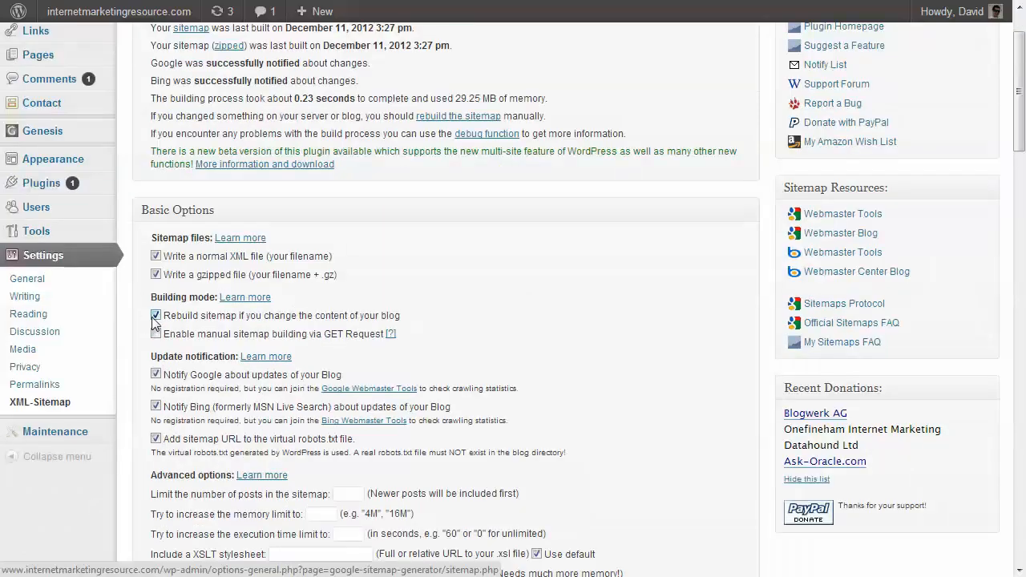
click(157, 317)
scroll(416, 329, up, 1)
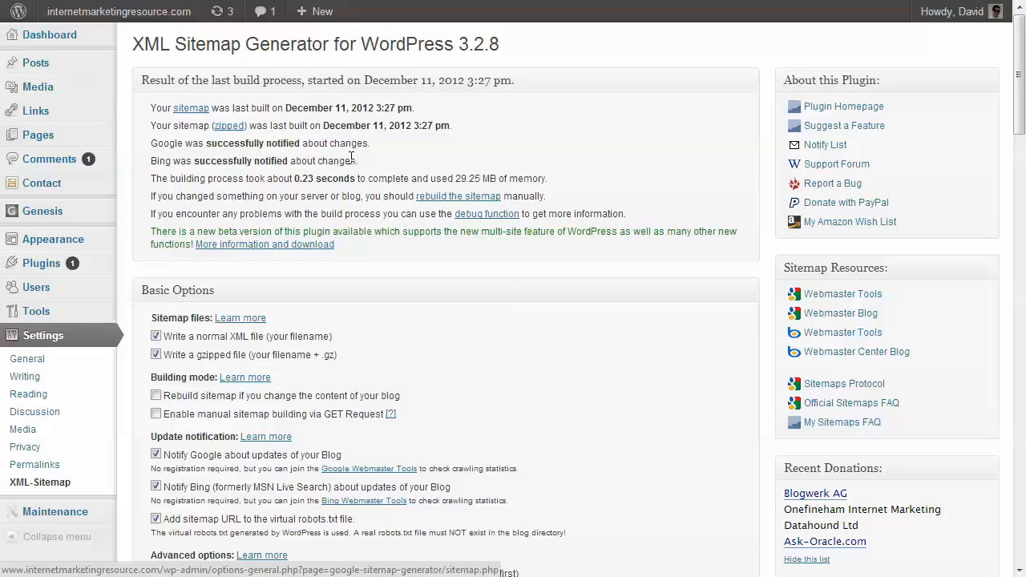
scroll(293, 300, down, 15)
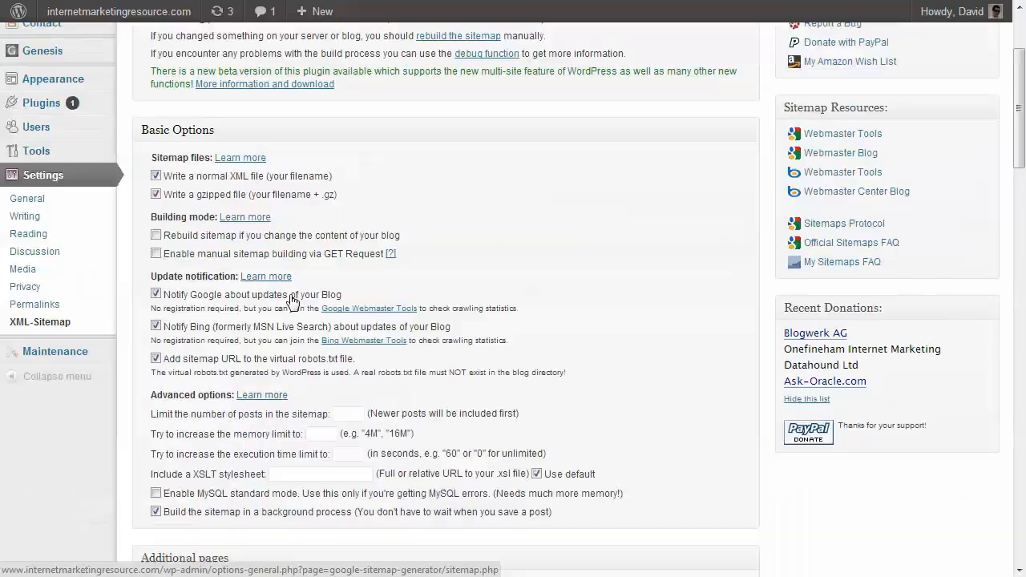
scroll(289, 305, down, 20)
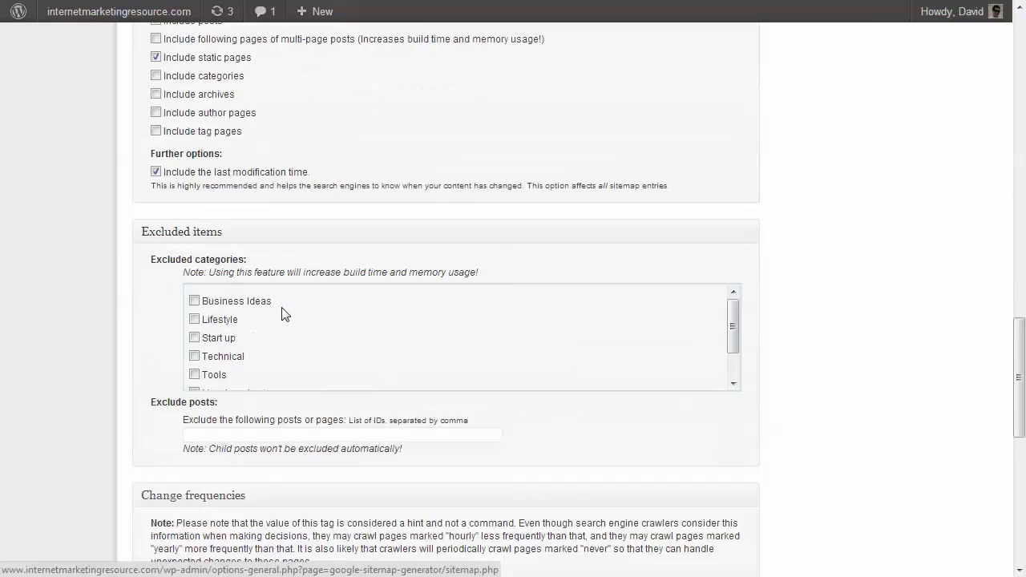
click(164, 497)
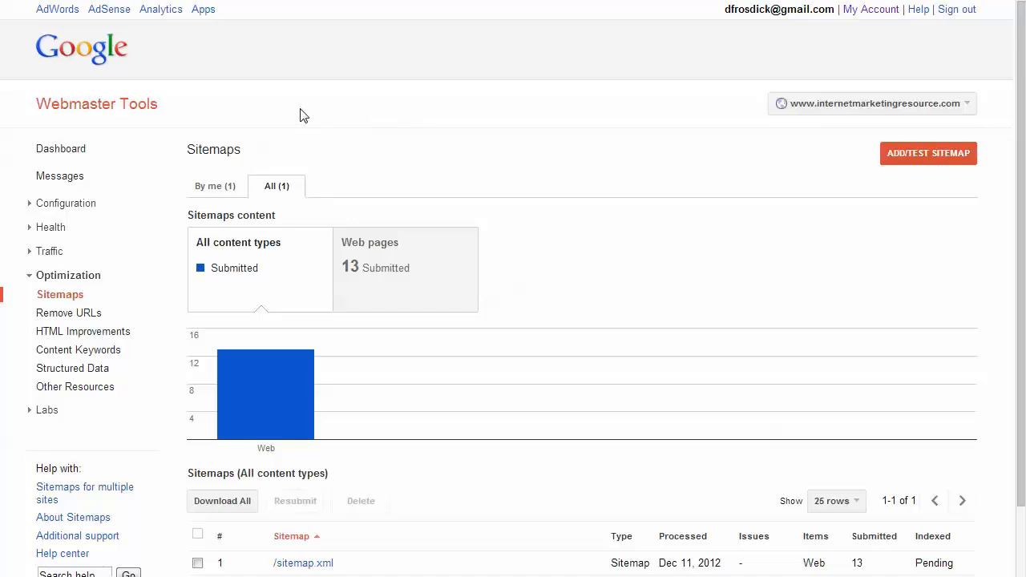
Switch from Webmaster Tools back to the WordPress admin and visit the live site
click(137, 0)
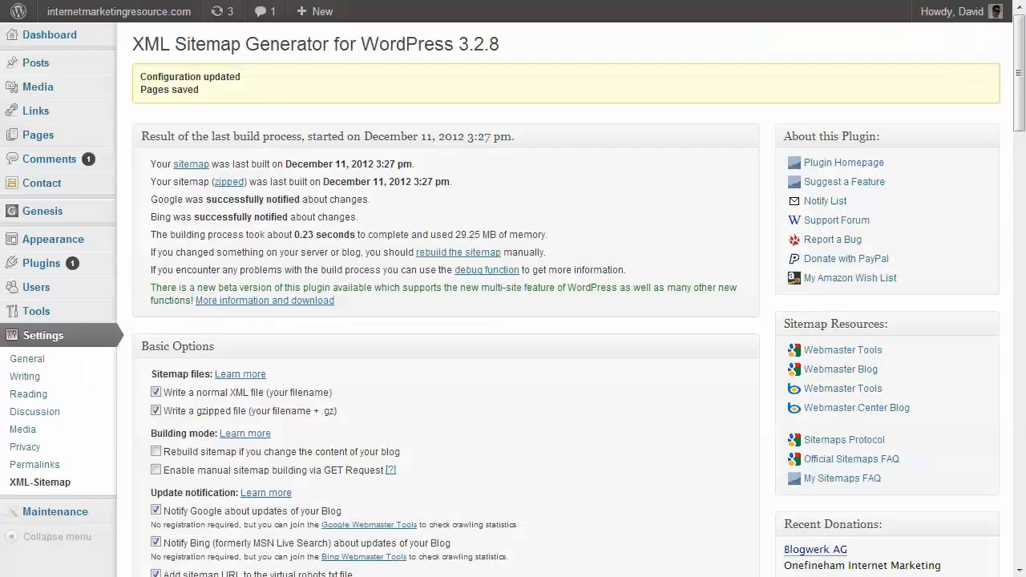
mouse_move(145, 20)
click(145, 39)
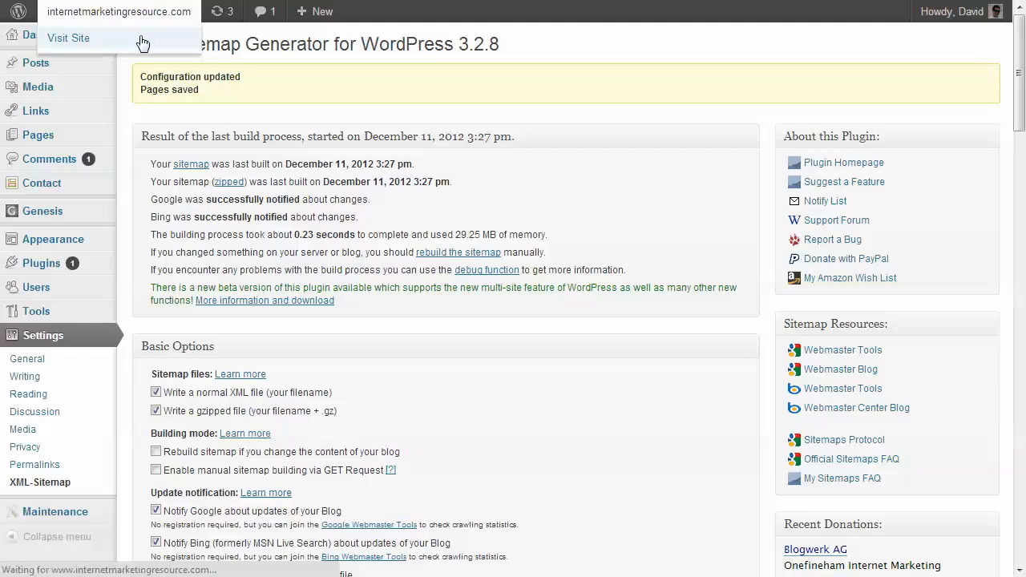